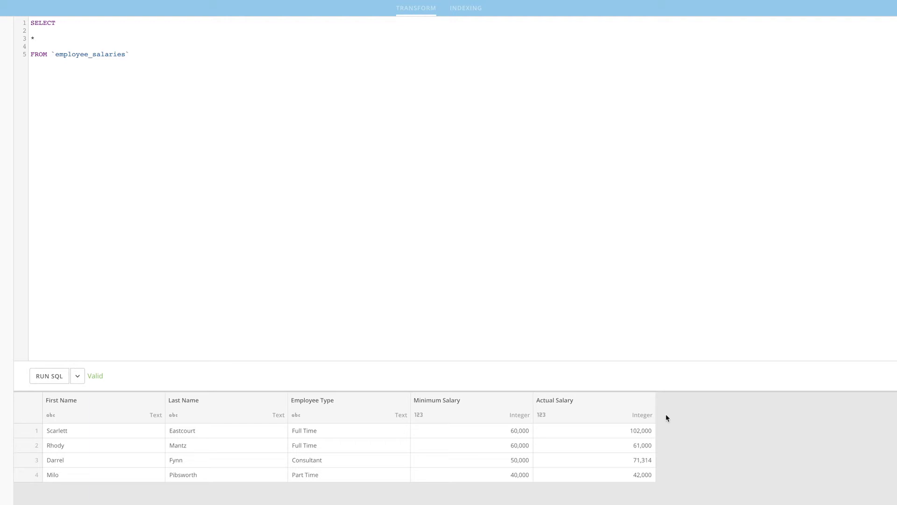
# Replace the query with SELECT SUM(`Actual Salary`) AS 'Sum of Salaries' and run it, getting 276,314
pyautogui.moveTo(130, 54); pyautogui.dragTo(30, 24)
pyautogui.write('SEL')
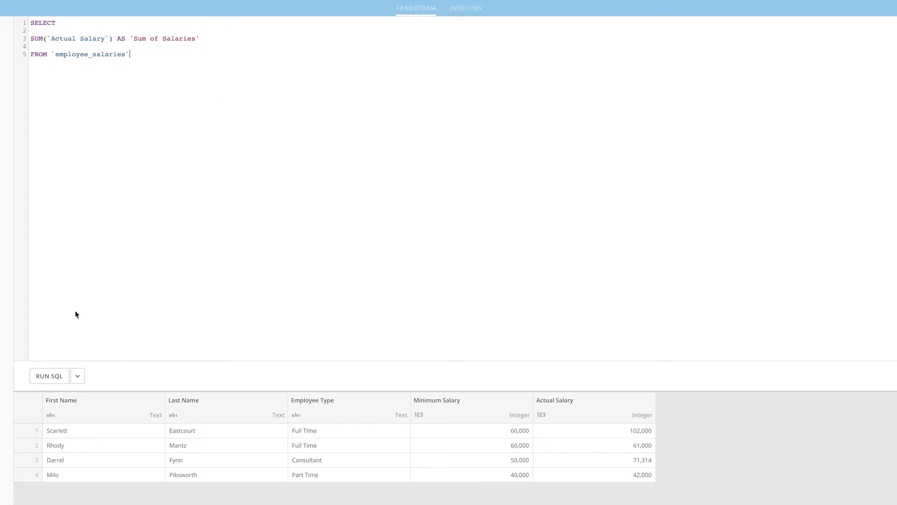
pyautogui.click(56, 378)
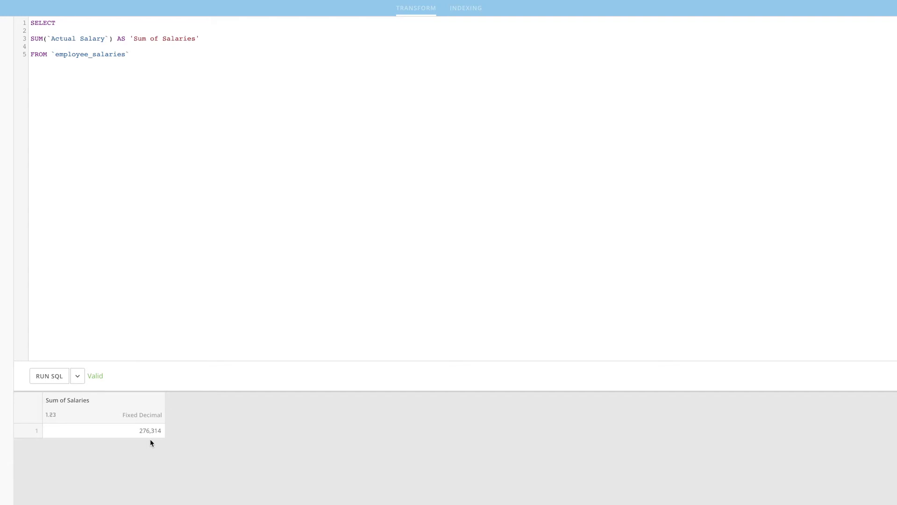
# Rewrite the query with a CASE summing only Full Time salaries and run it, getting 163,000
pyautogui.moveTo(131, 53); pyautogui.dragTo(15, 20)
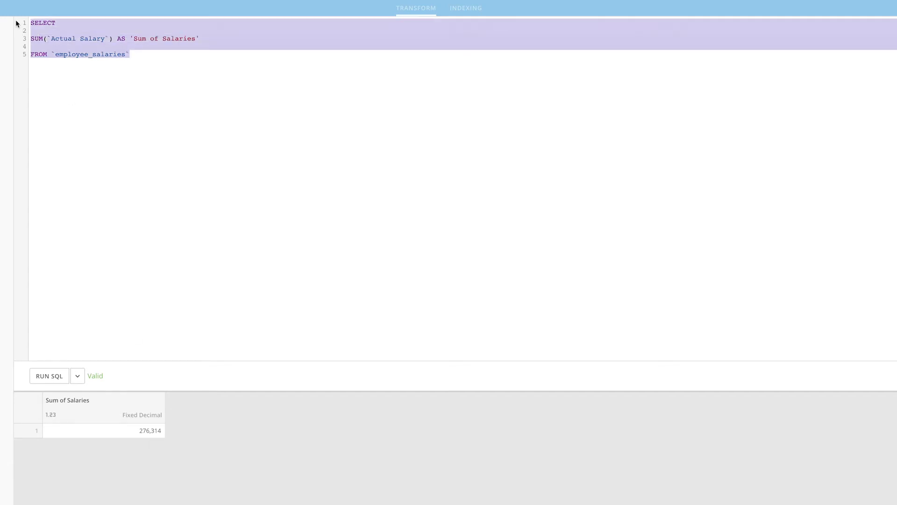
pyautogui.write('SEL')
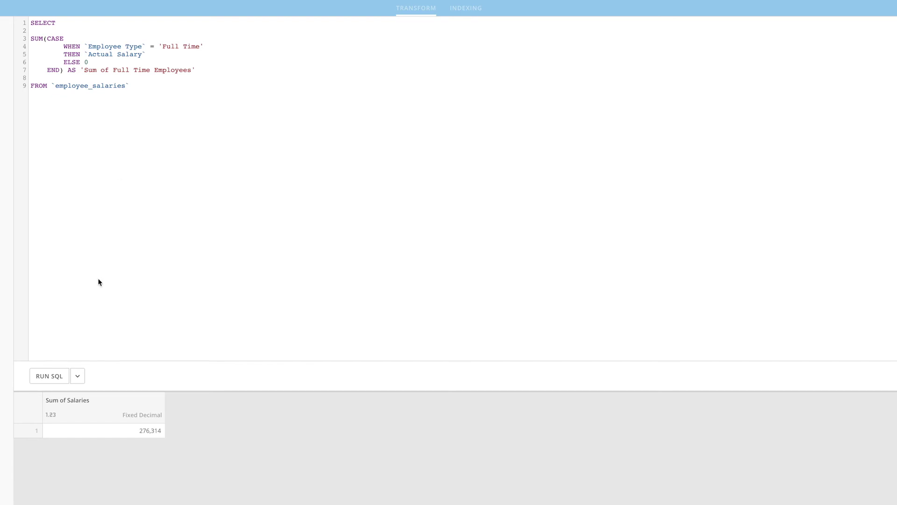
pyautogui.click(59, 376)
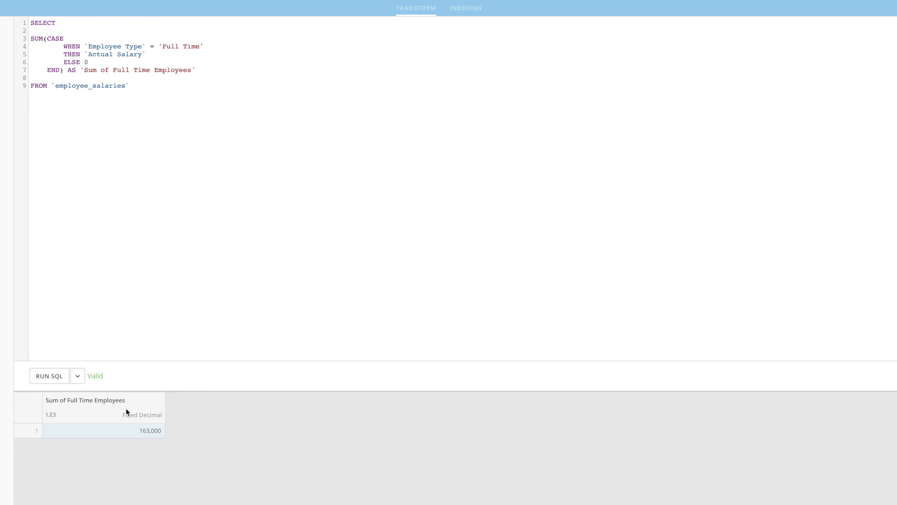
# Rewrite the query to SUM `Actual Salary` GROUP BY `Employee Type` and run it
pyautogui.moveTo(144, 85); pyautogui.dragTo(31, 23)
pyautogui.write('SE')
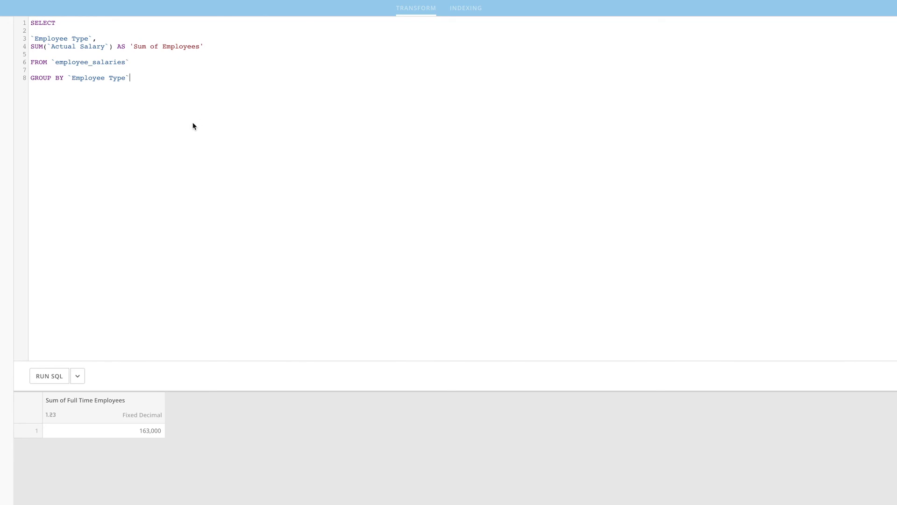
pyautogui.click(42, 380)
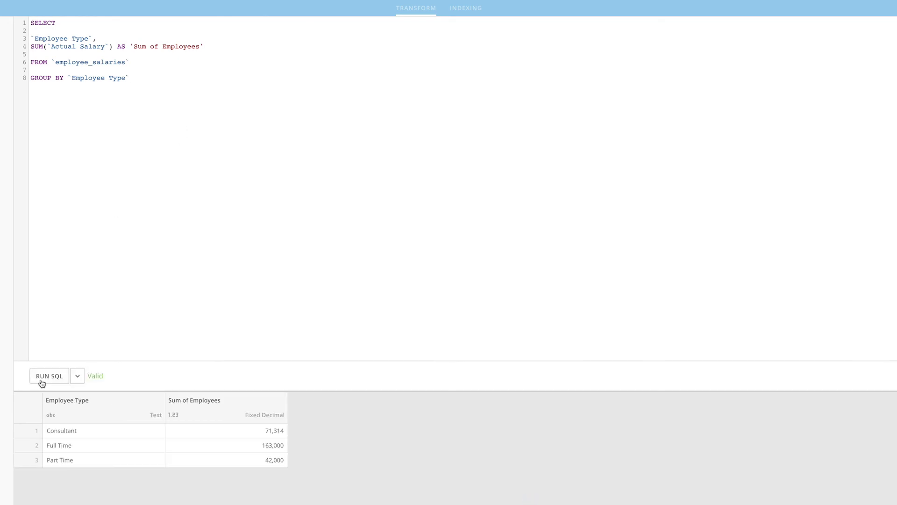